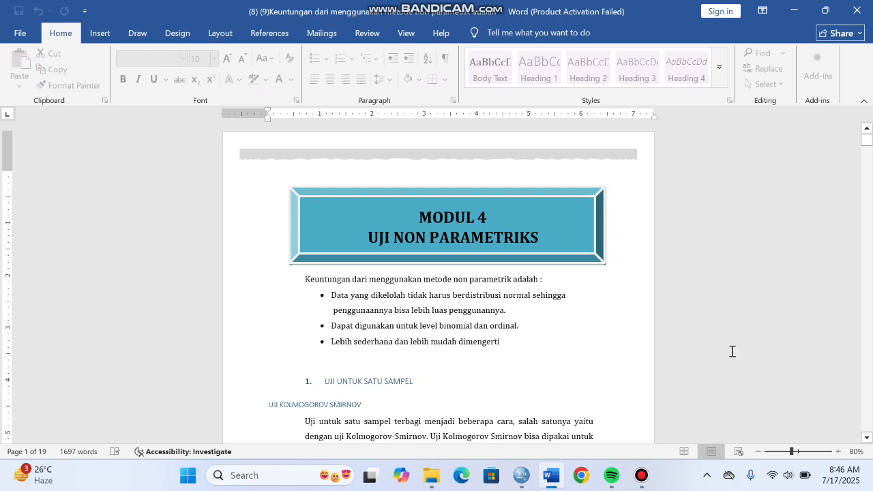
Examine the LATIHAN 5 exercises in the module document, especially question 1 on the normality of 30 students' statistics scores
scroll(865, 324, down, 5)
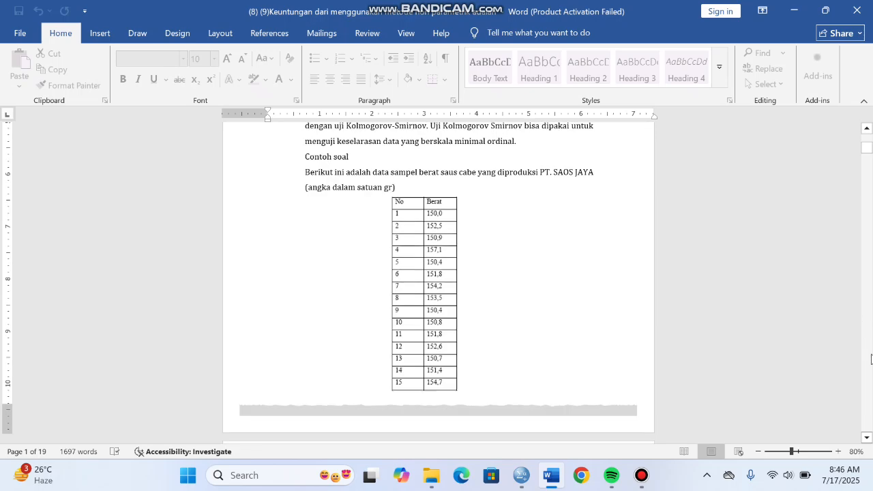
drag(866, 151, 850, 395)
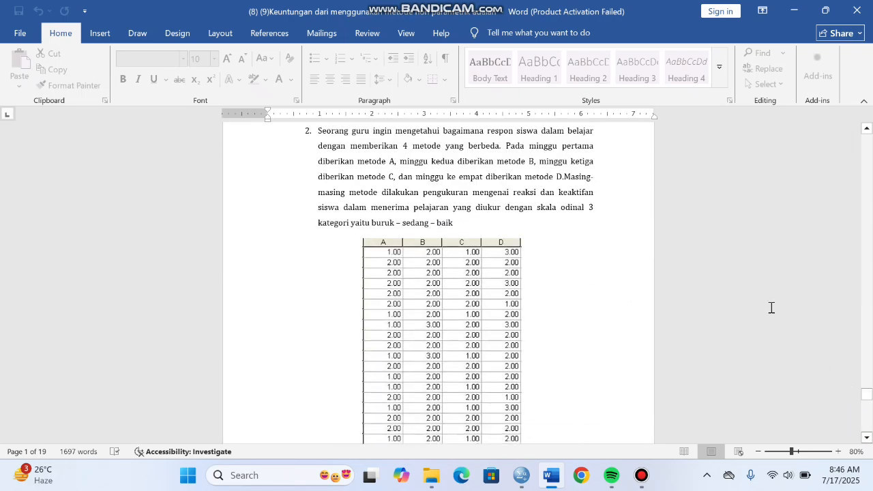
scroll(747, 286, up, 1)
scroll(747, 287, up, 6)
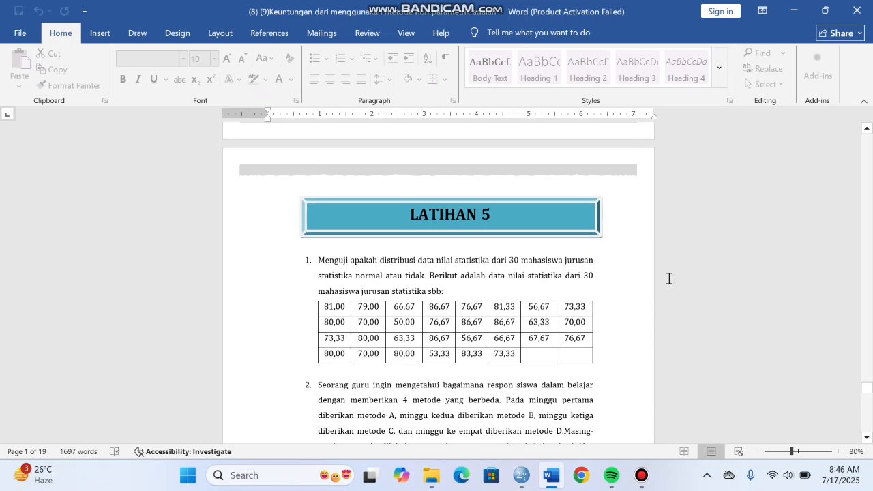
scroll(648, 290, down, 8)
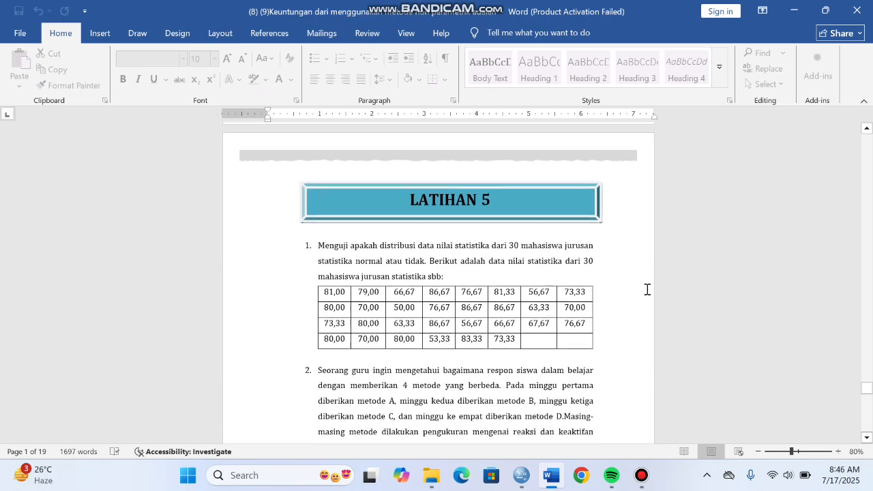
scroll(648, 290, down, 9)
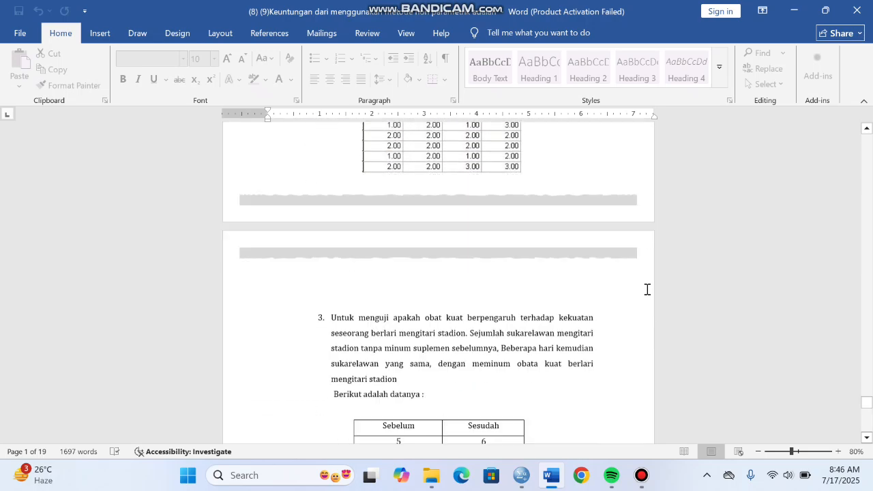
scroll(647, 290, up, 7)
scroll(648, 290, up, 9)
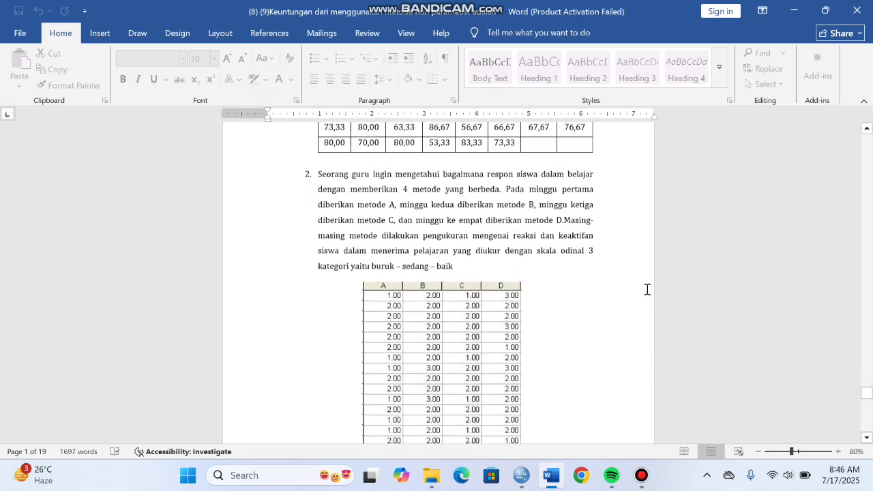
scroll(647, 290, up, 1)
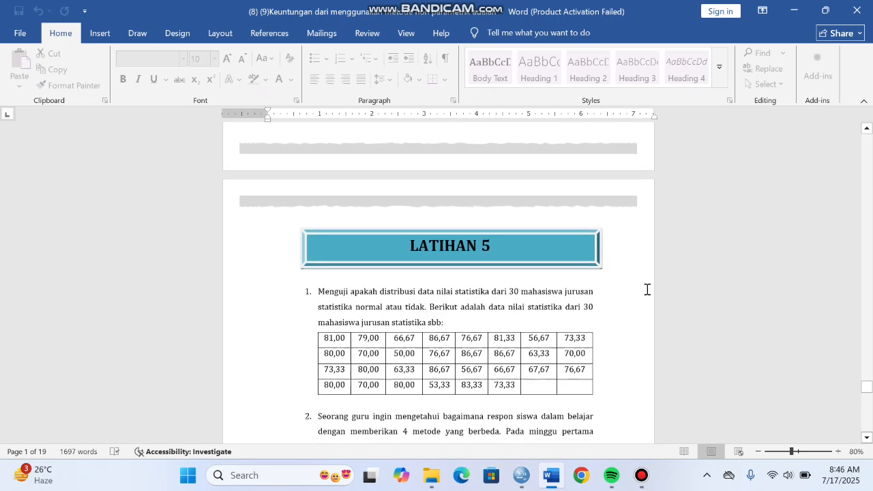
scroll(647, 290, down, 2)
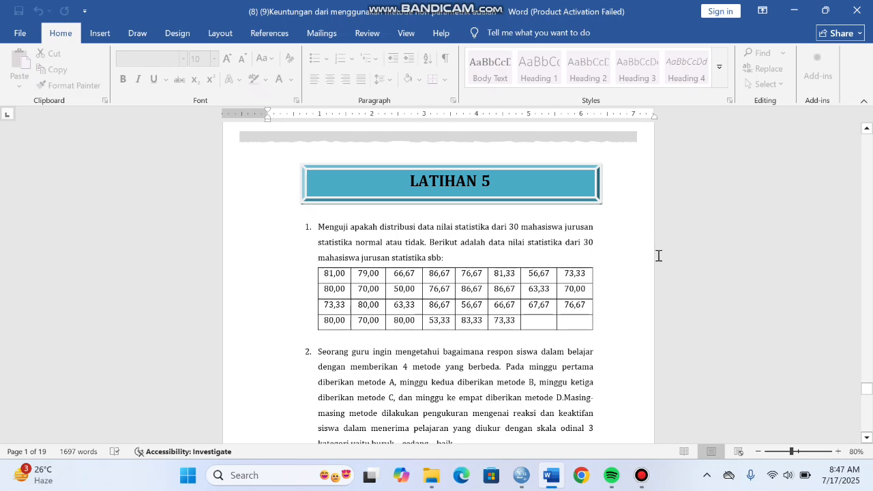
Switch to SPSS and review the variable definition and the entered scores of Nilai in Data soal 1.sav
click(521, 475)
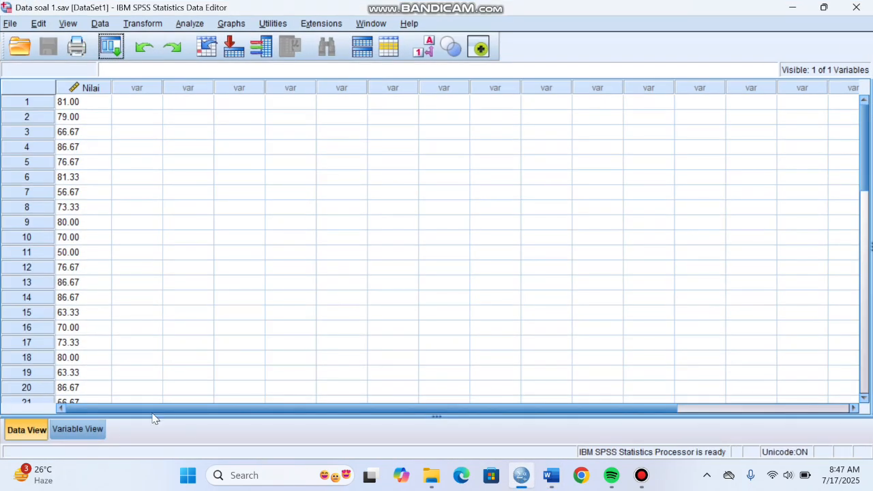
click(78, 429)
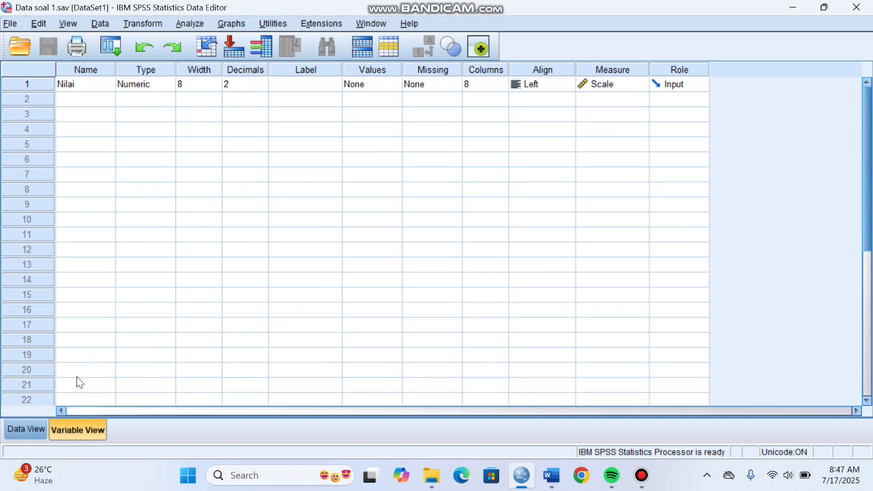
click(26, 429)
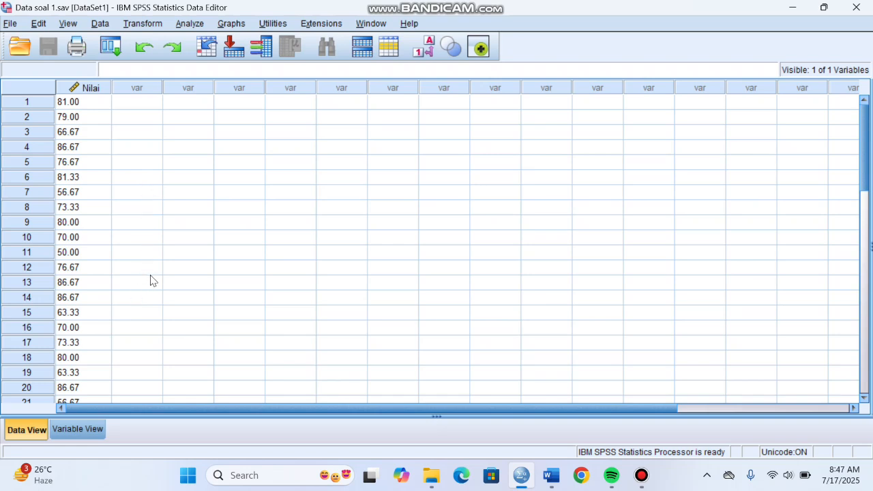
Run a legacy one-sample Kolmogorov-Smirnov test on the variable Nilai with the Normal test distribution
click(189, 25)
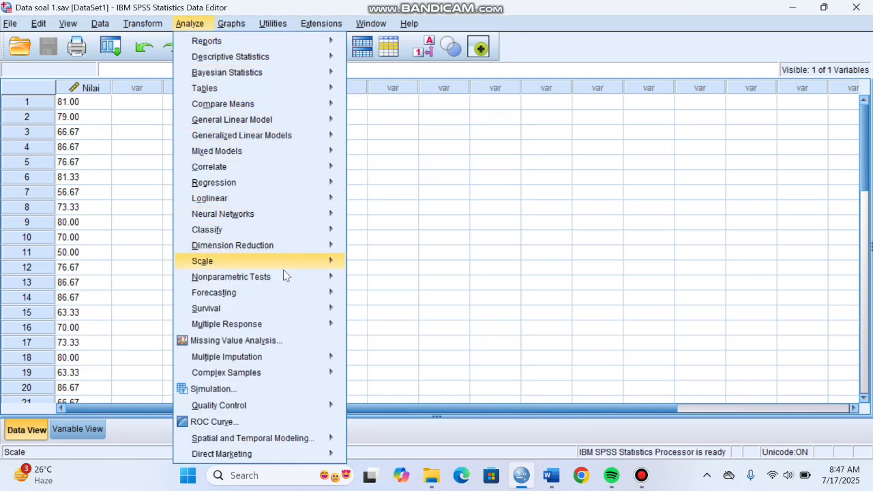
mouse_move(285, 279)
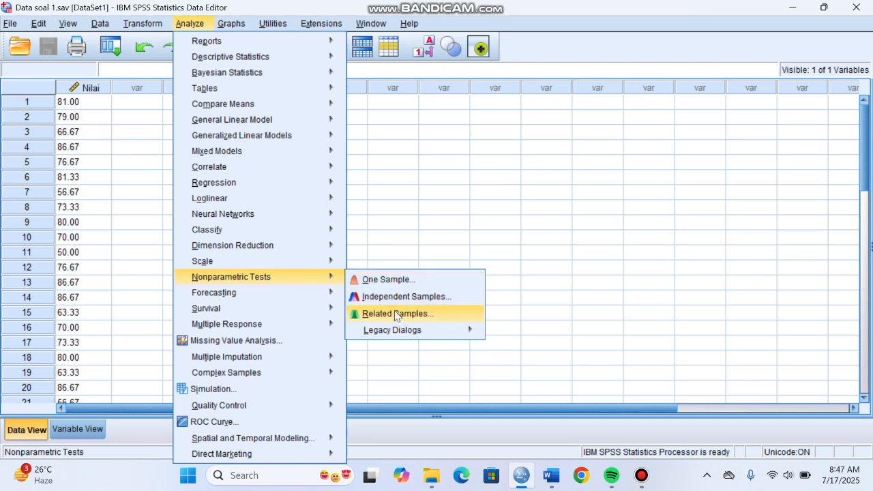
mouse_move(400, 331)
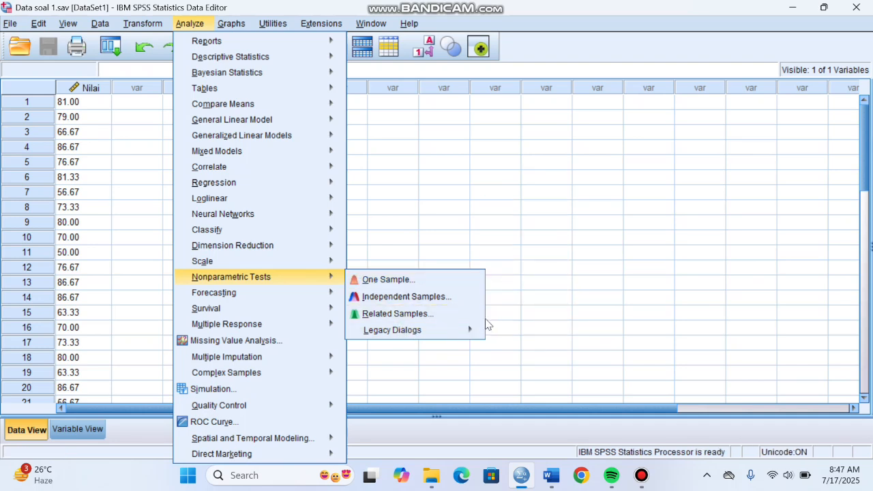
mouse_move(476, 330)
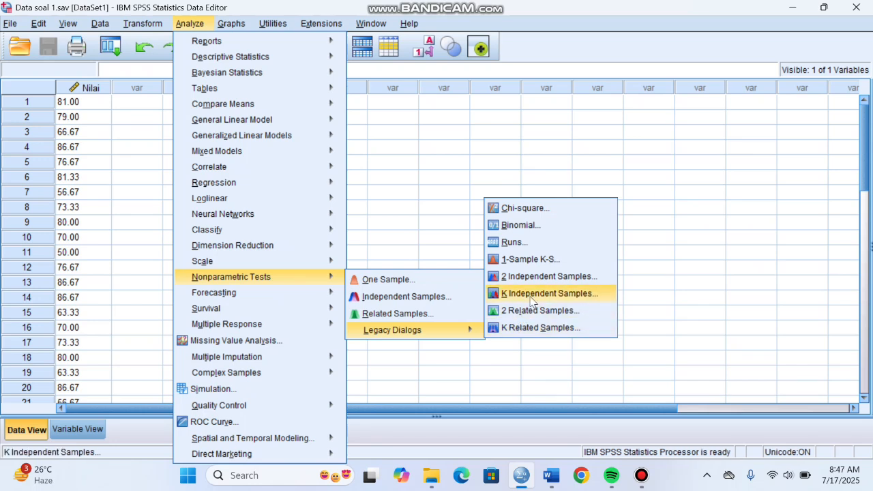
click(531, 259)
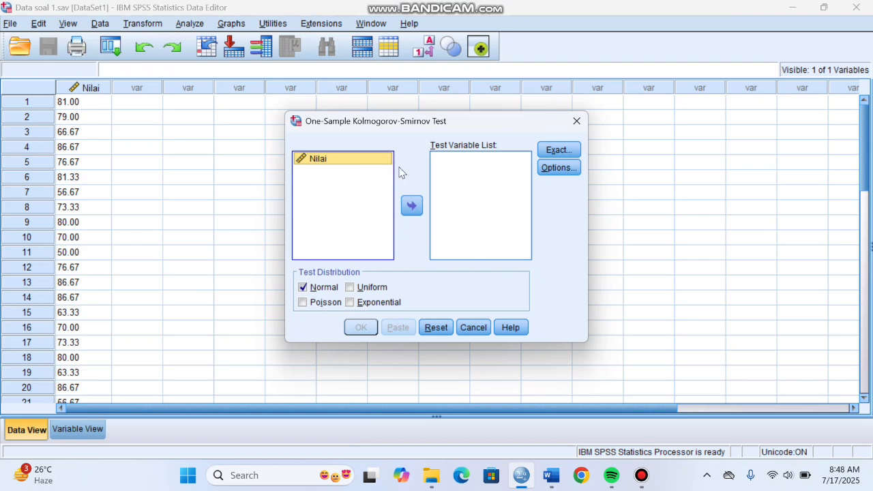
click(410, 211)
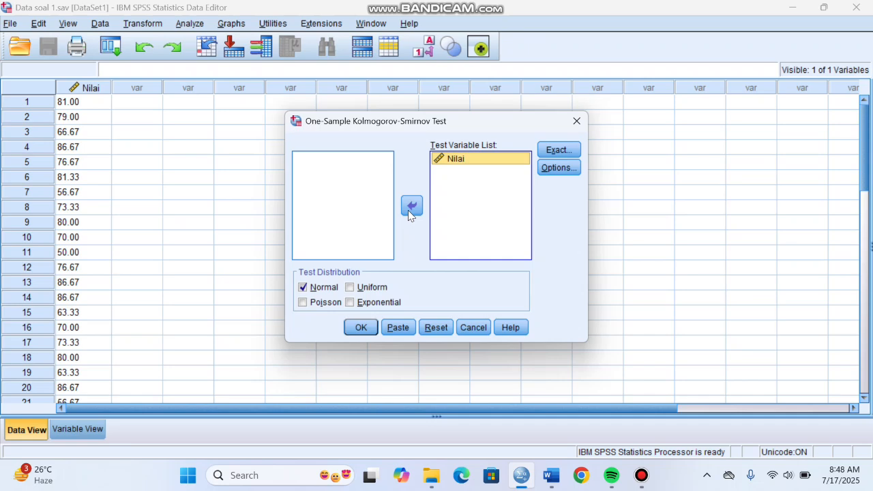
click(361, 328)
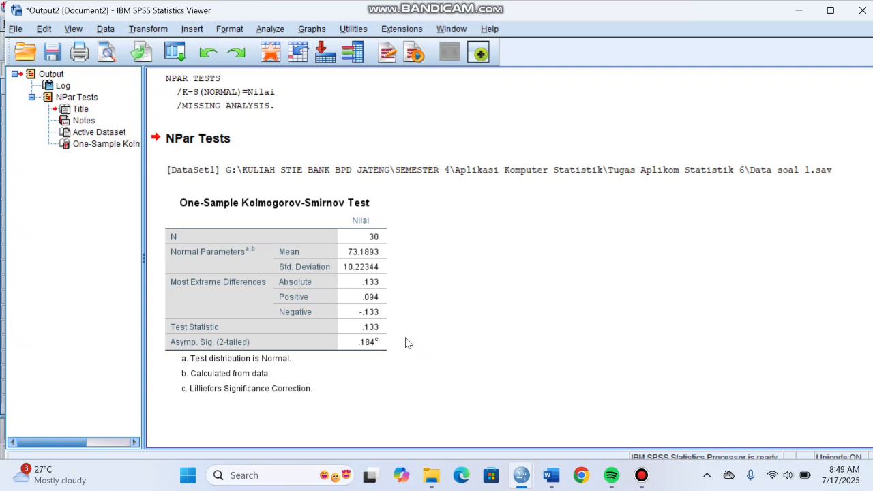
click(410, 346)
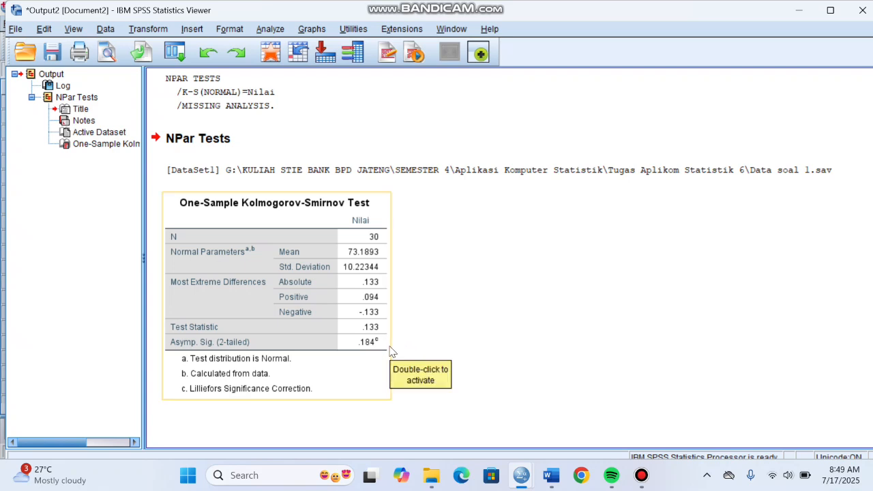
click(394, 351)
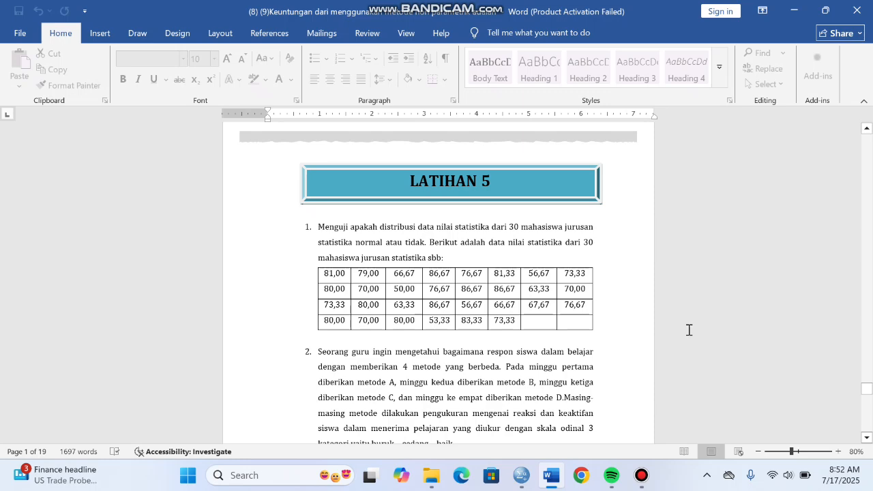
Read question 2 of LATIHAN 5 in the Word document, including its data table for teaching methods A to D
scroll(624, 381, down, 3)
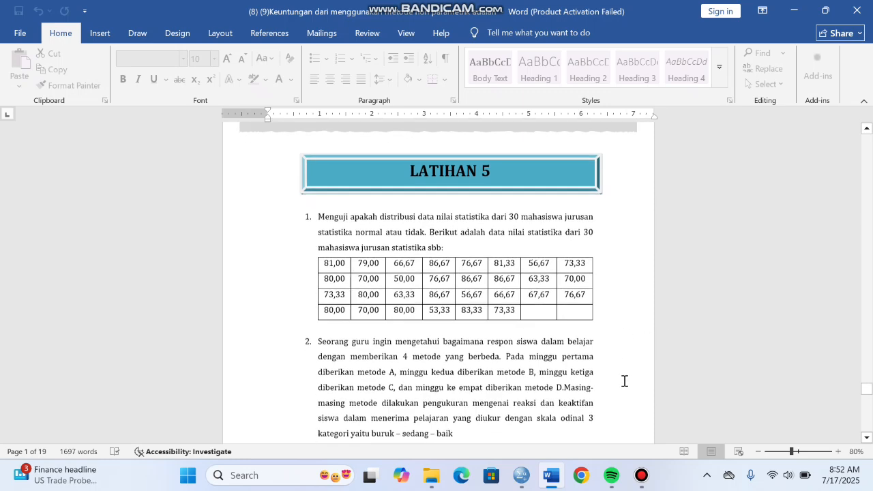
scroll(624, 381, down, 5)
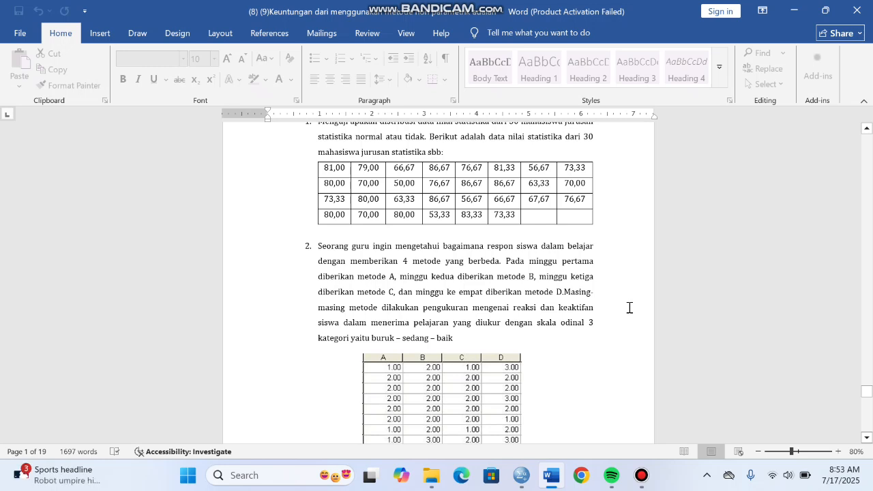
scroll(630, 307, down, 4)
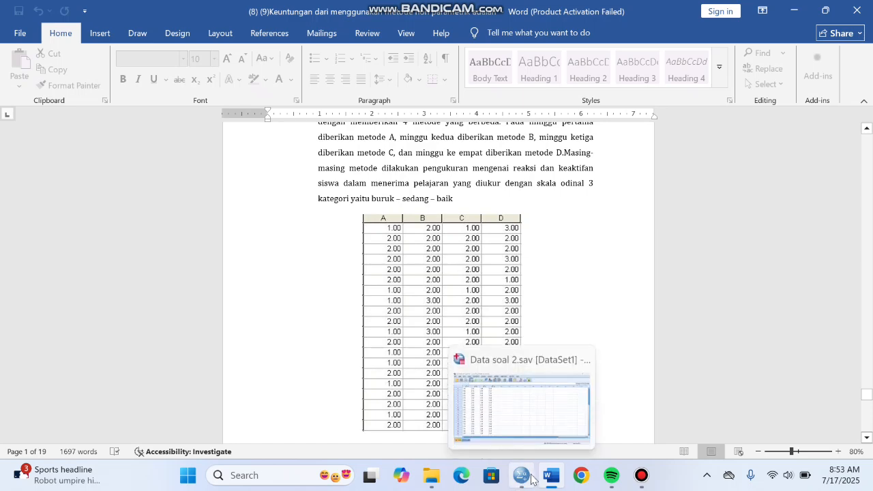
Switch to SPSS and review the variable definitions and the data of A, B, C and D in Data soal 2.sav
click(531, 478)
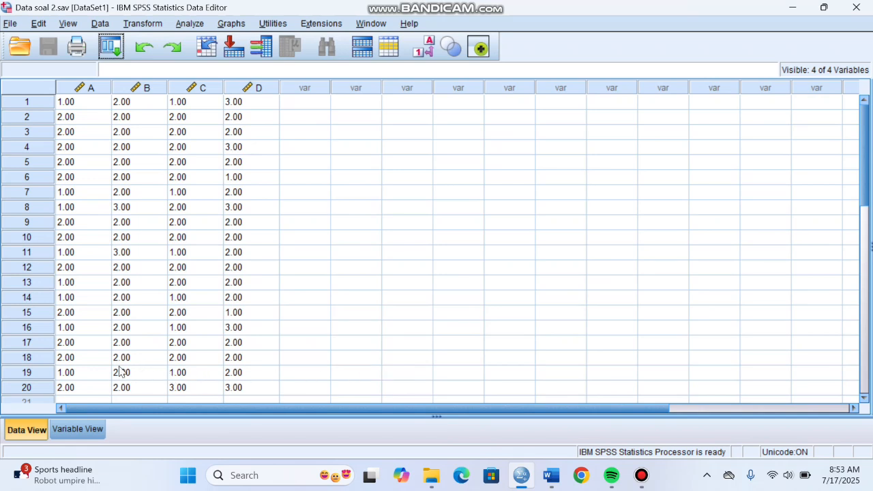
click(86, 429)
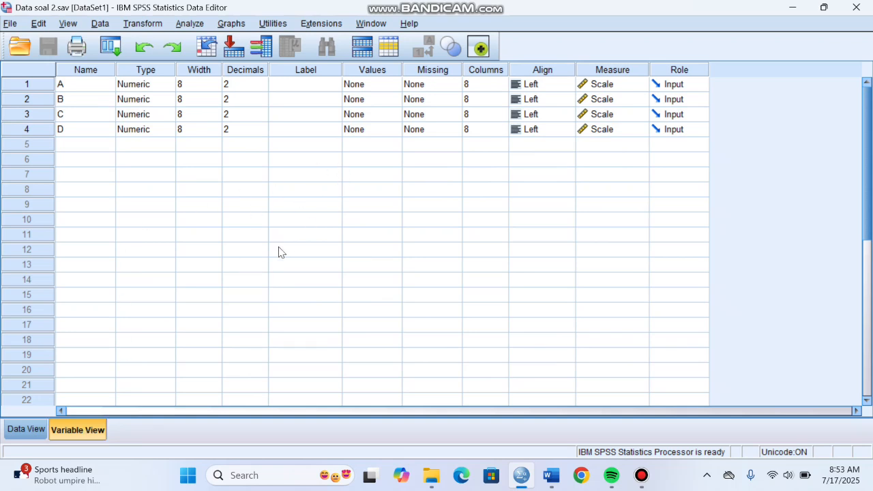
click(31, 432)
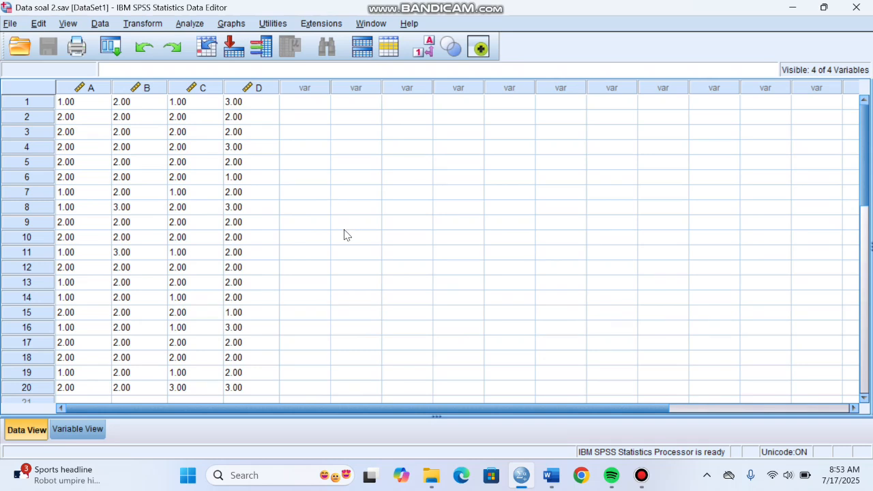
Run a legacy nonparametric K Related Samples test on variables A, B, C and D with Friedman as the test type
click(189, 25)
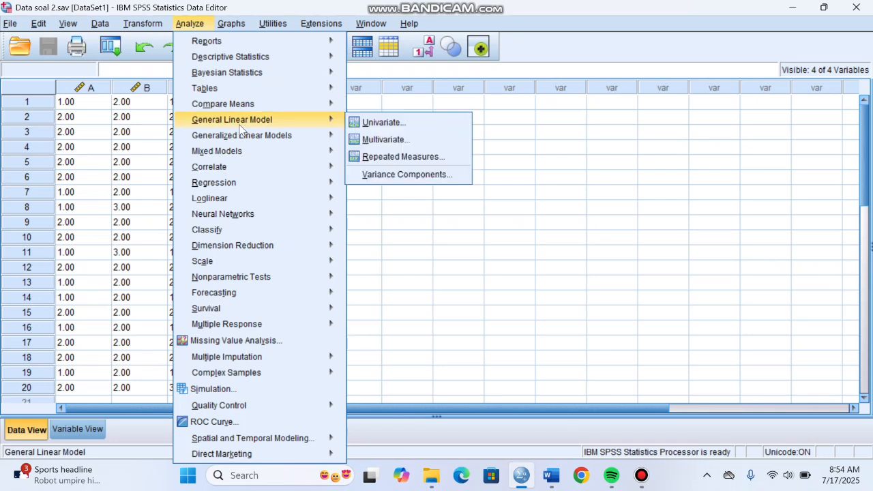
mouse_move(271, 219)
mouse_move(281, 279)
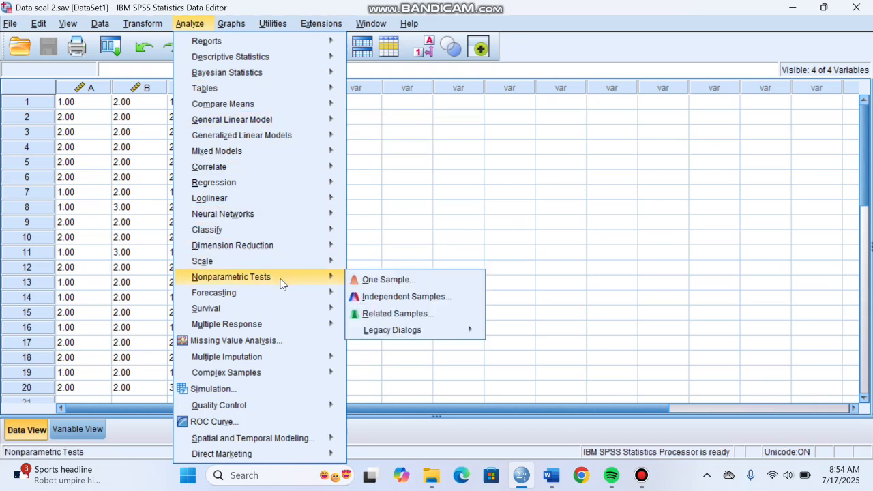
mouse_move(398, 333)
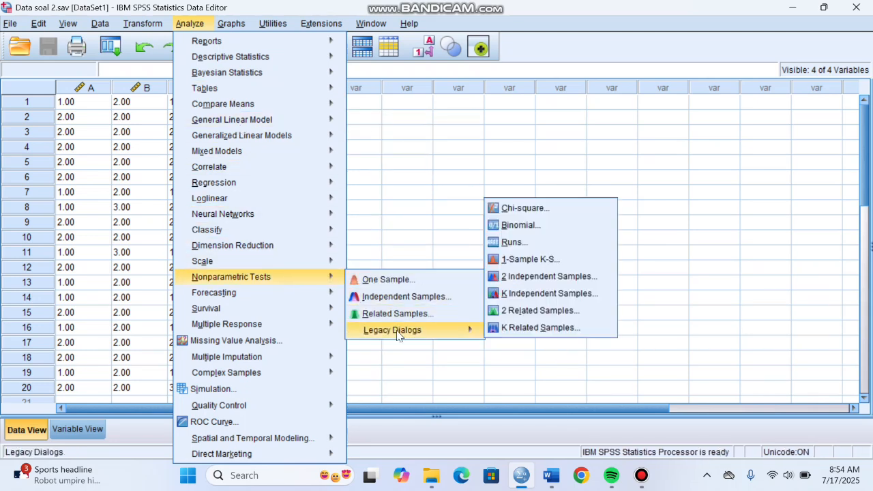
click(525, 328)
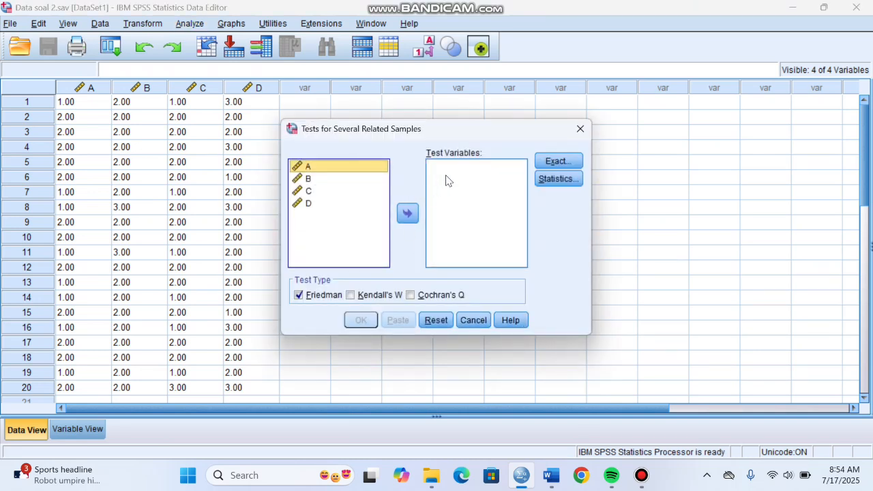
click(407, 215)
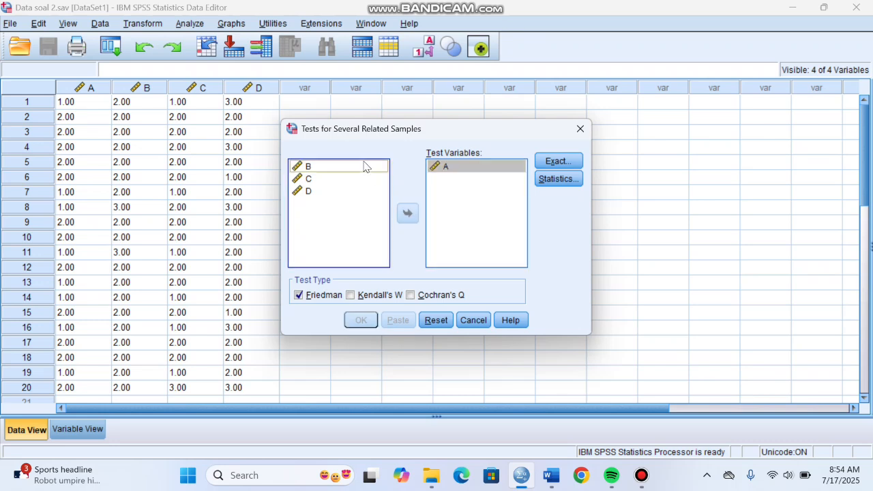
click(366, 167)
click(408, 214)
click(362, 171)
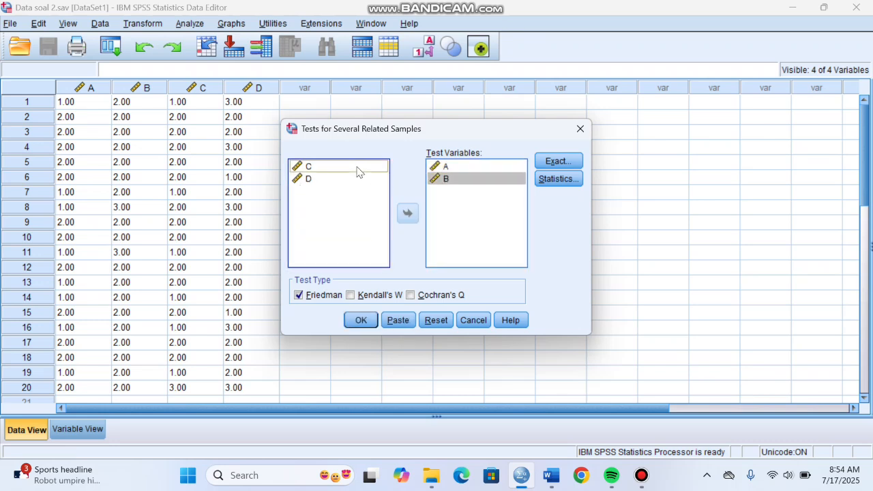
click(408, 214)
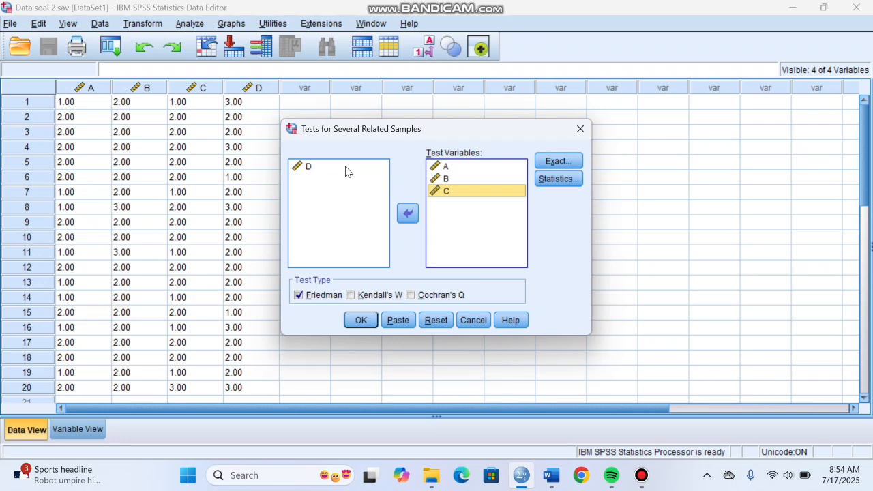
click(347, 169)
click(408, 214)
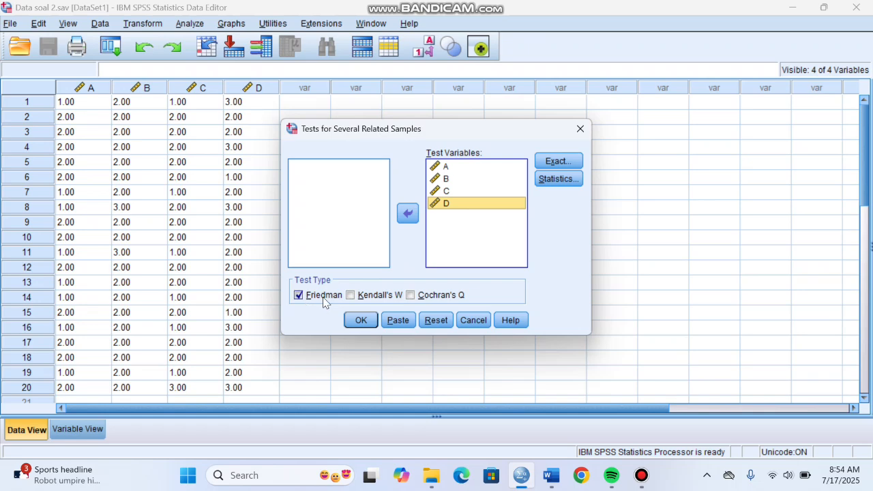
click(360, 320)
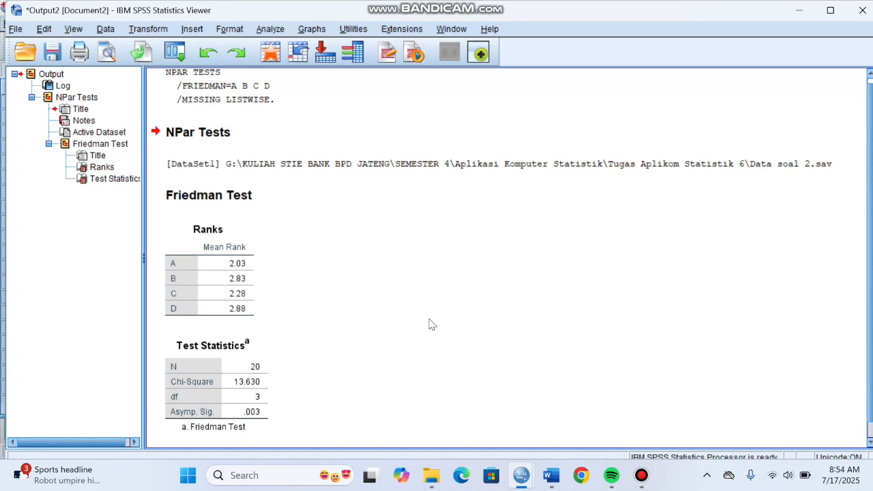
Examine the Ranks and Test Statistics tables in the Friedman test output
scroll(432, 324, down, 1)
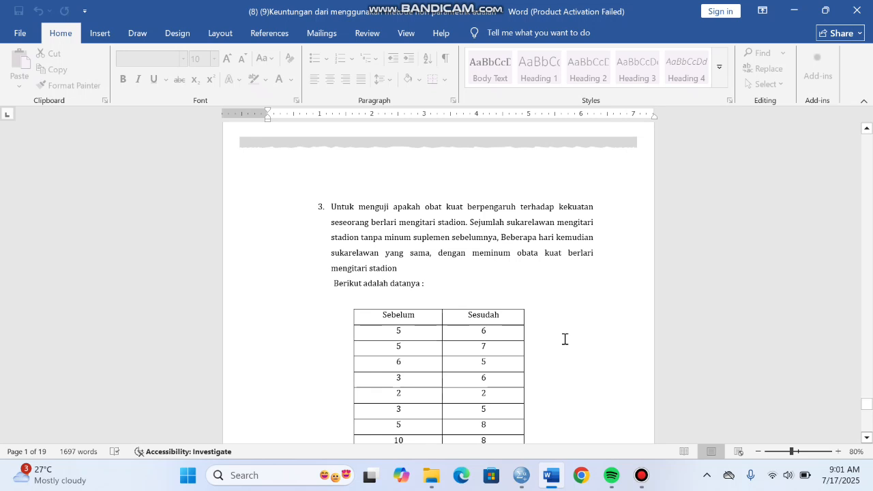
Read question 3 and its Sebelum and Sesudah table, and switch to SPSS to review the variable definitions and data in Data soal 3.sav
scroll(556, 345, down, 4)
scroll(565, 339, up, 1)
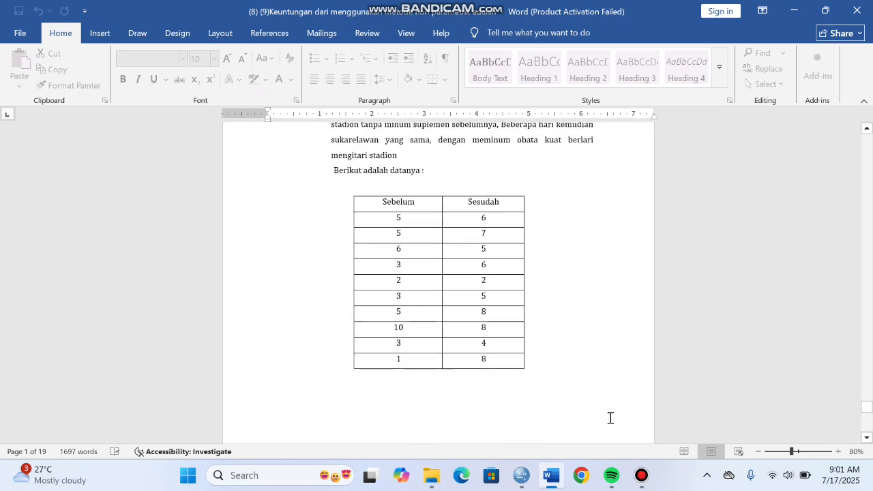
click(519, 476)
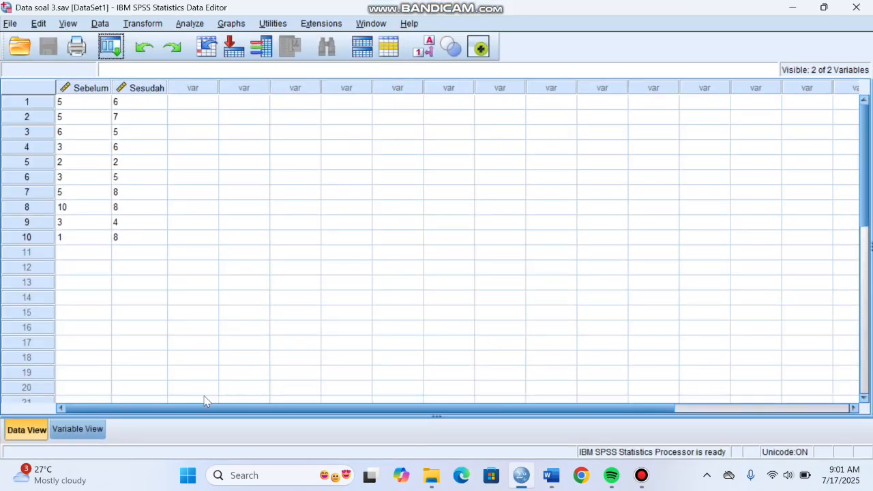
click(77, 429)
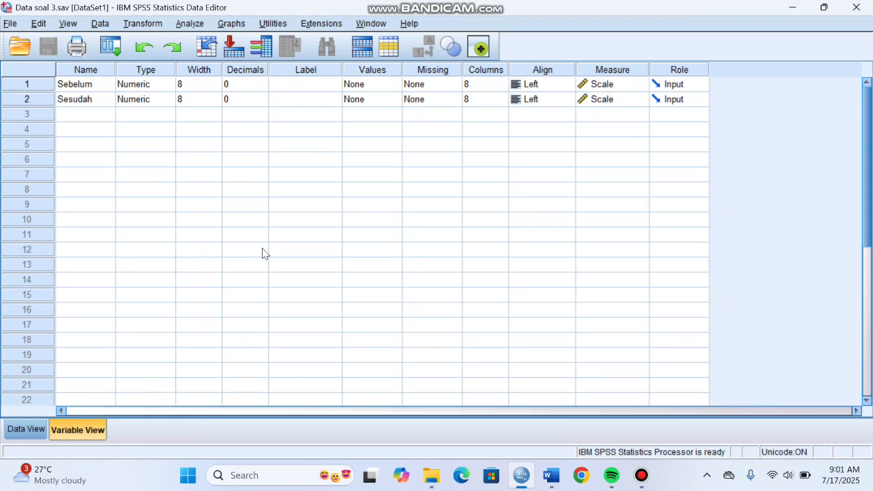
click(34, 429)
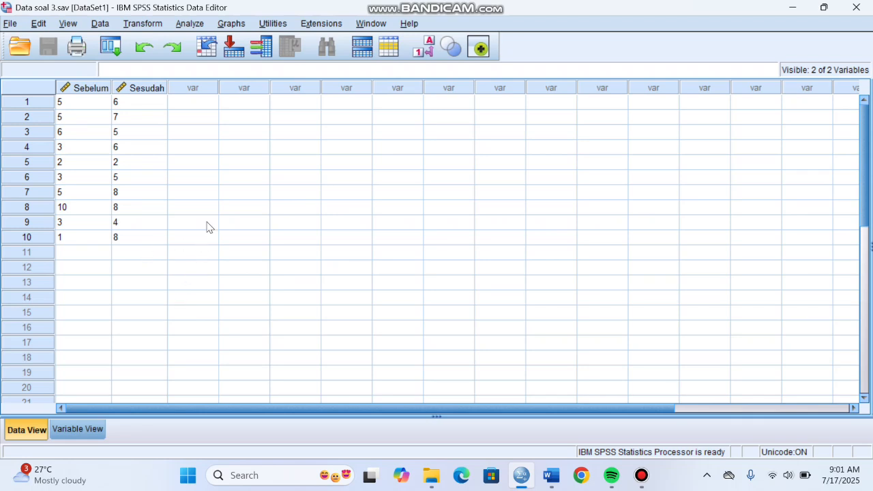
Run a legacy nonparametric 2 Related Samples test on the pair Sebelum and Sesudah with Wilcoxon as the test type
click(191, 24)
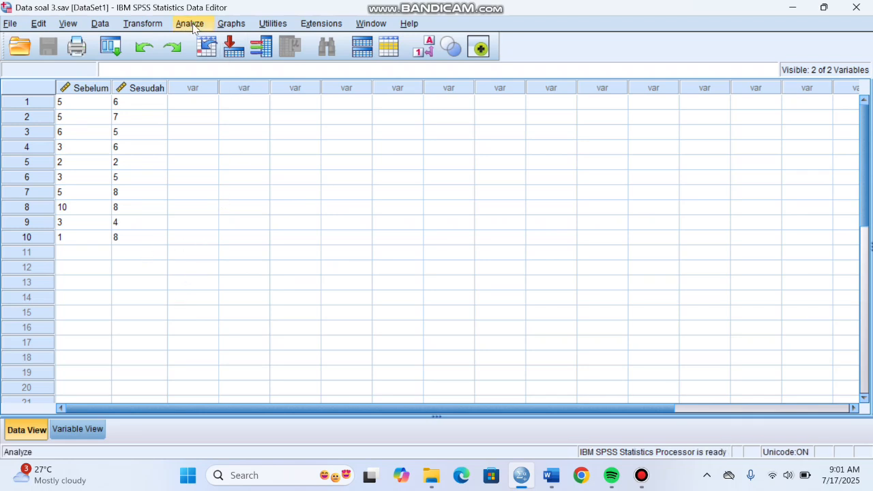
mouse_move(271, 179)
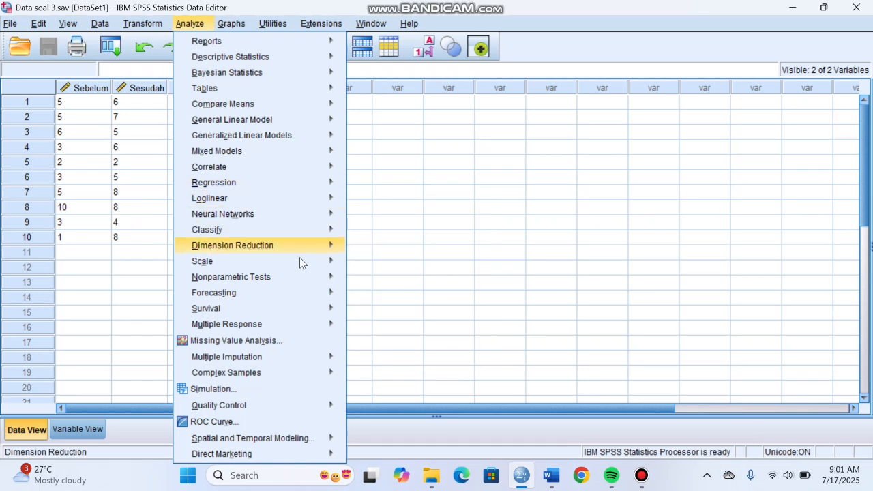
mouse_move(308, 276)
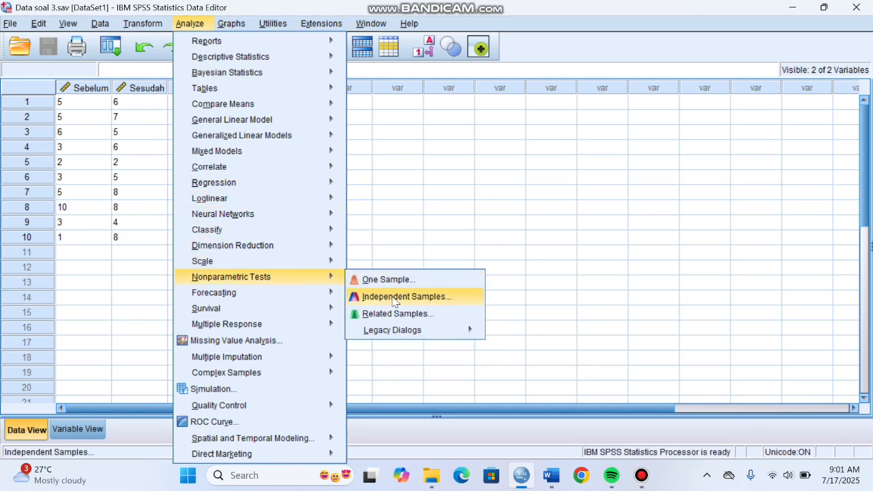
mouse_move(410, 335)
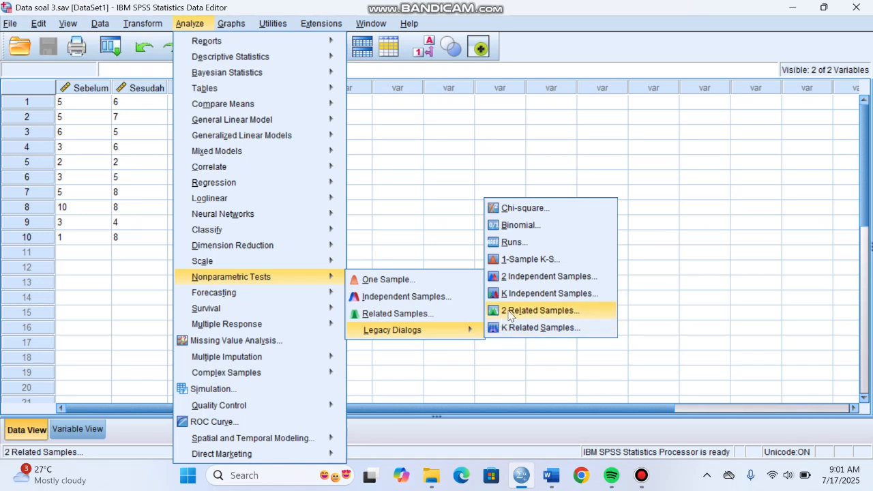
click(539, 310)
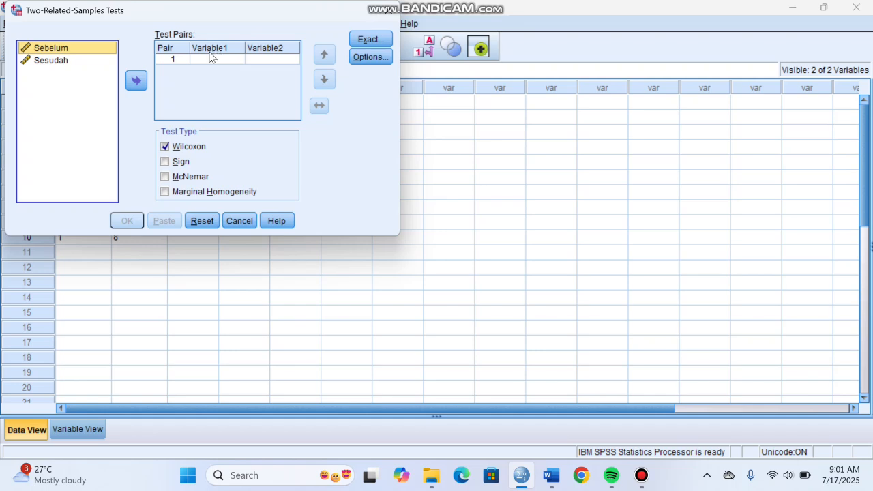
click(136, 81)
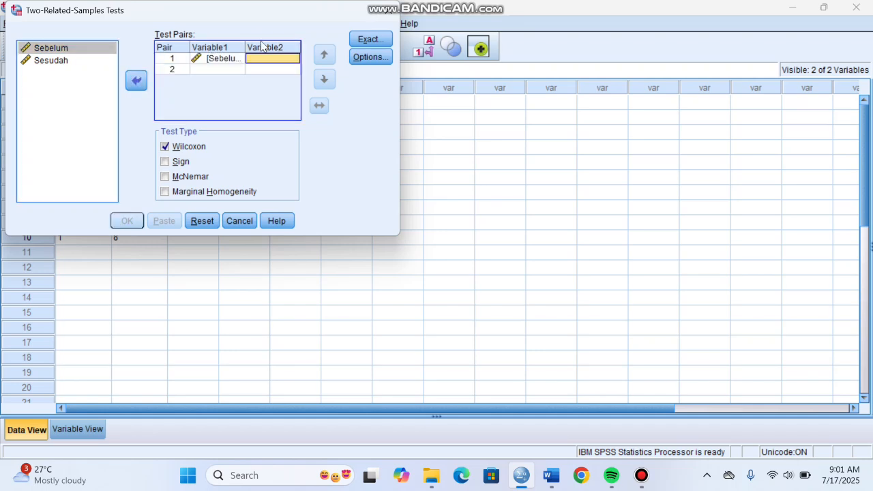
click(95, 62)
click(133, 82)
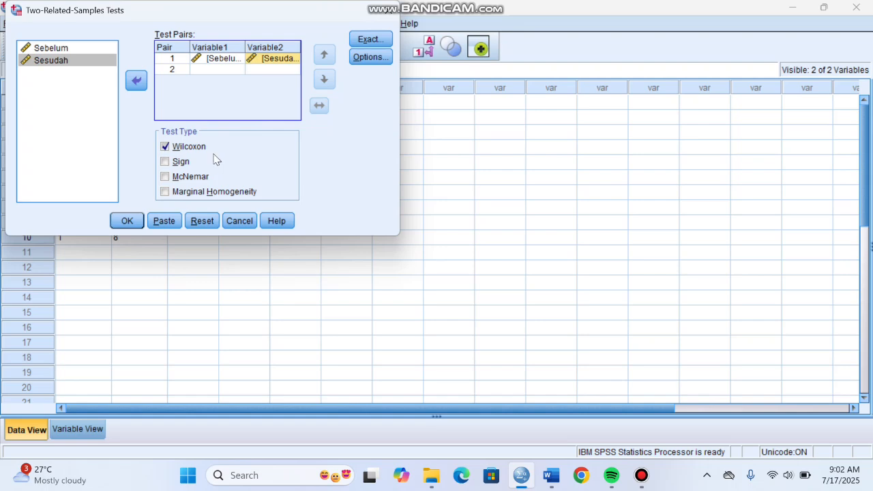
click(126, 221)
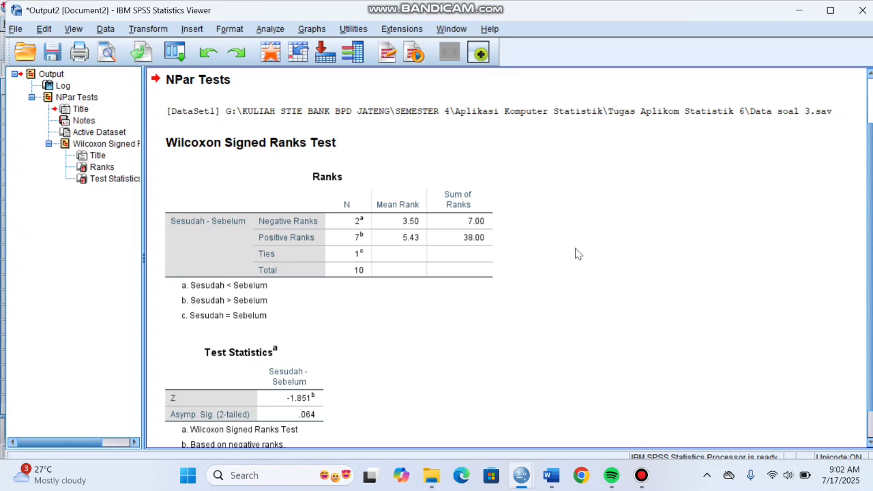
Examine the Ranks and Test Statistics tables in the Wilcoxon Signed Ranks Test output
scroll(575, 253, down, 1)
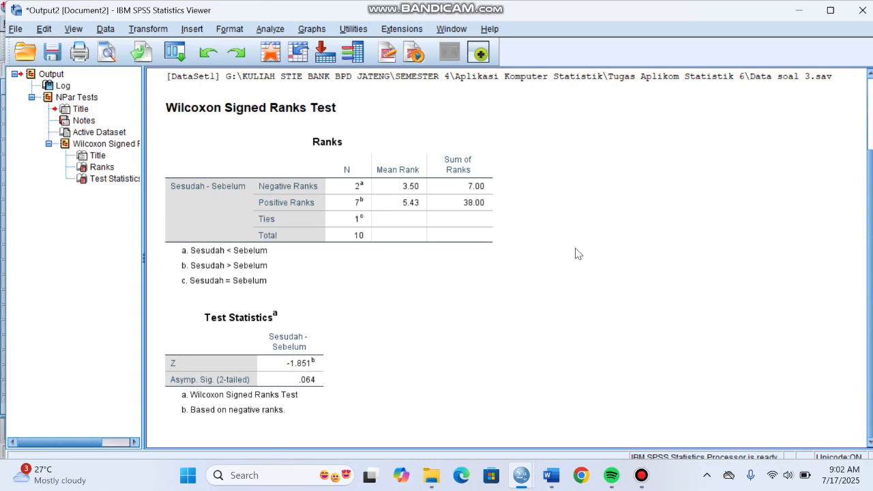
scroll(575, 253, up, 3)
scroll(575, 254, down, 3)
click(448, 248)
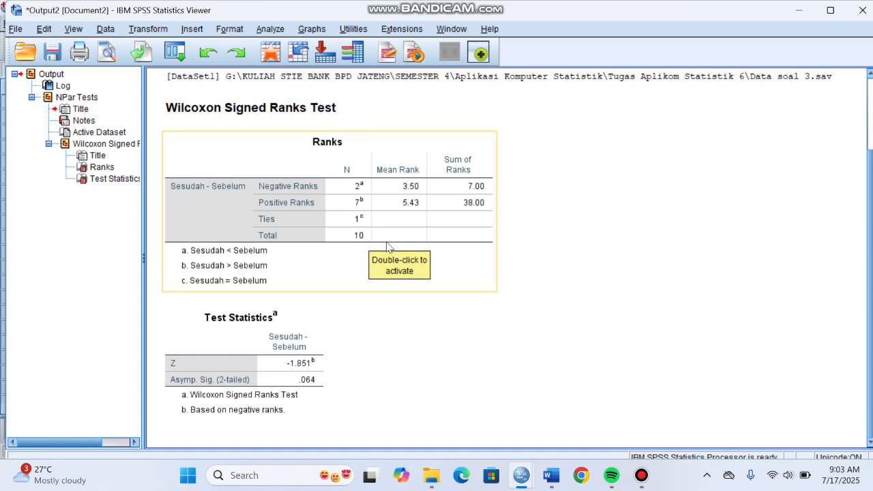
click(540, 261)
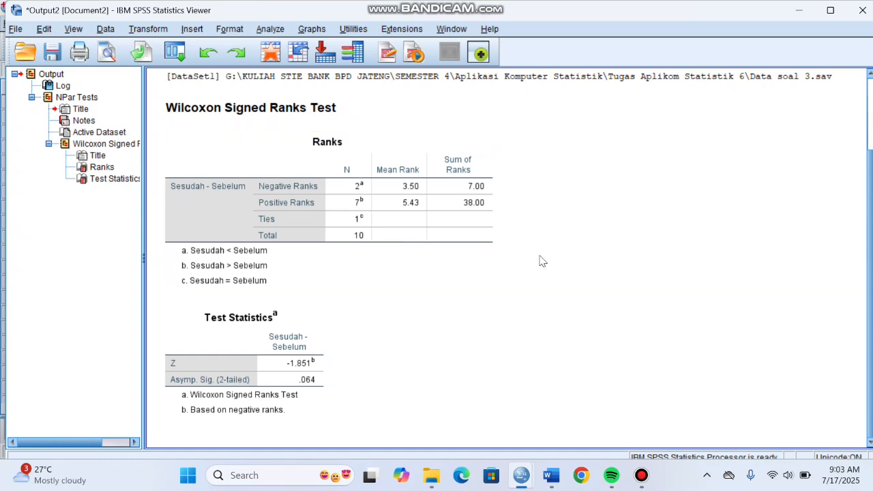